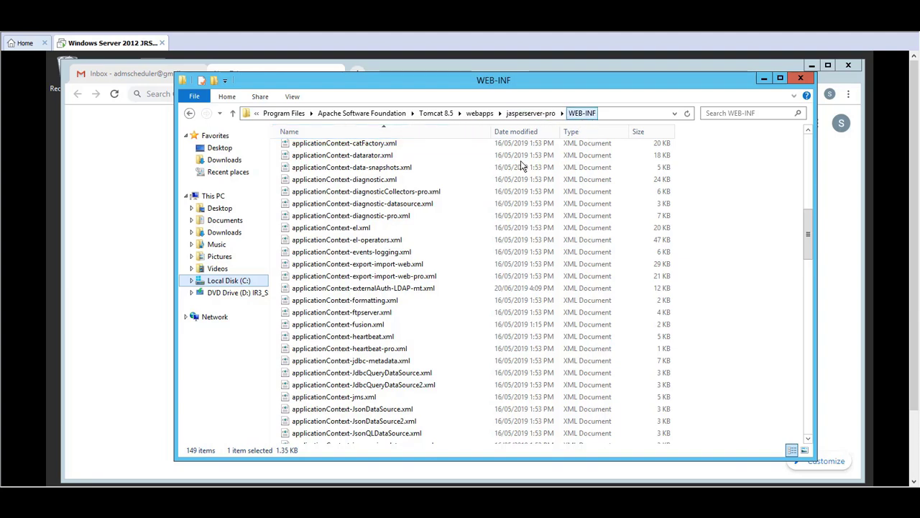
Jump to js.quartz.properties in the WEB-INF folder and edit it with Notepad++
{"action": "left_click", "coordinate": [328, 337]}
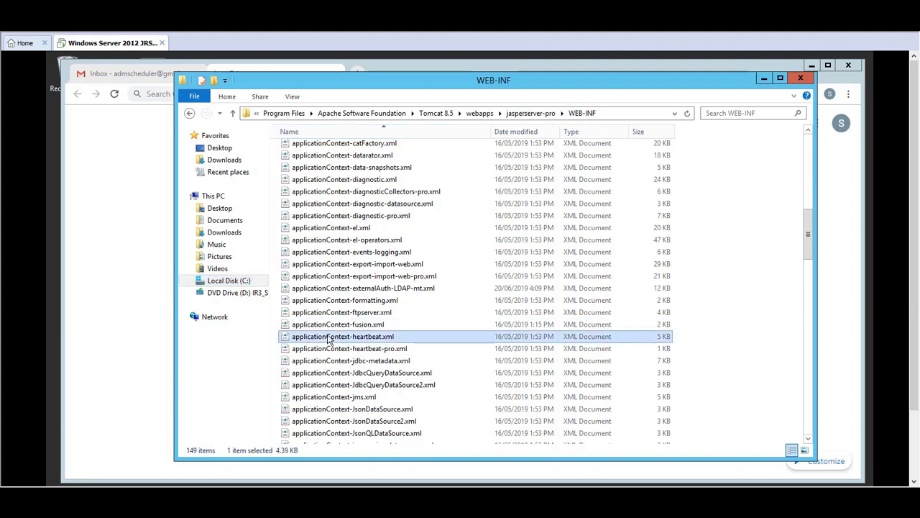
{"action": "type", "text": "js.q"}
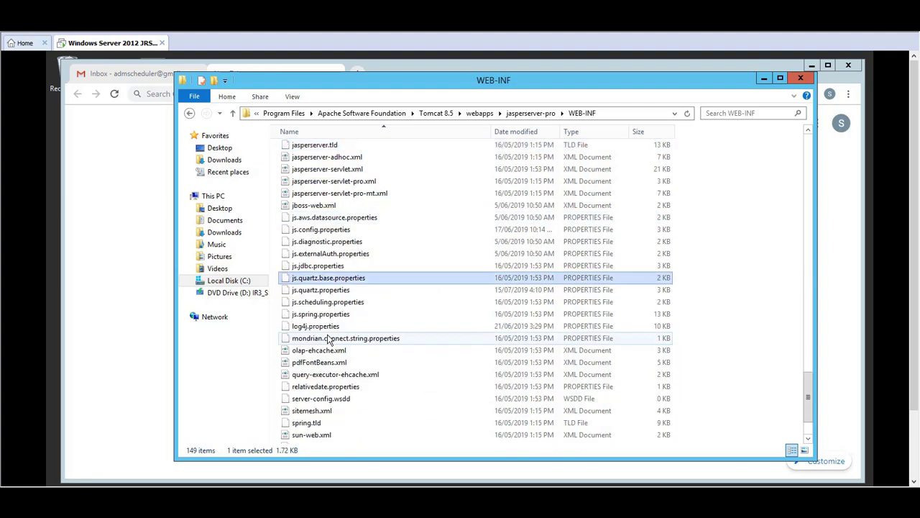
{"action": "left_click", "coordinate": [343, 292]}
{"action": "right_click", "coordinate": [346, 291]}
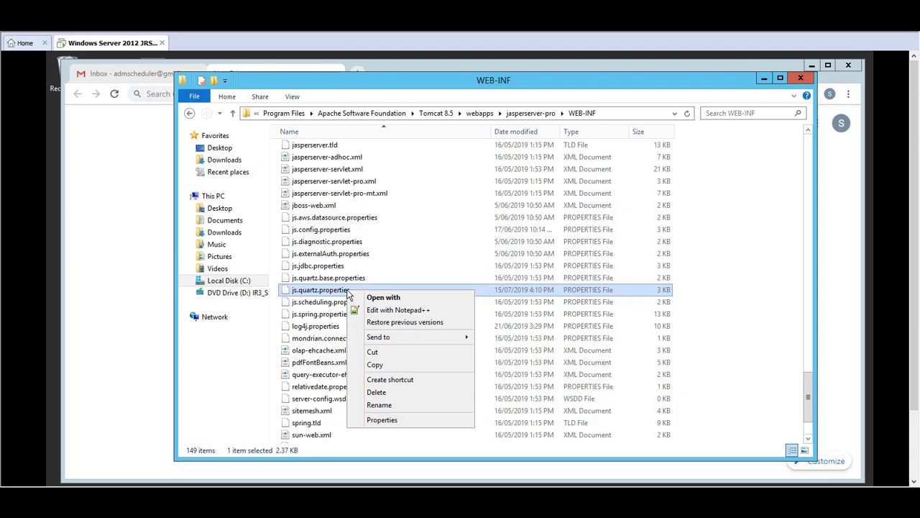
{"action": "left_click", "coordinate": [385, 315]}
{"action": "left_click", "coordinate": [405, 271]}
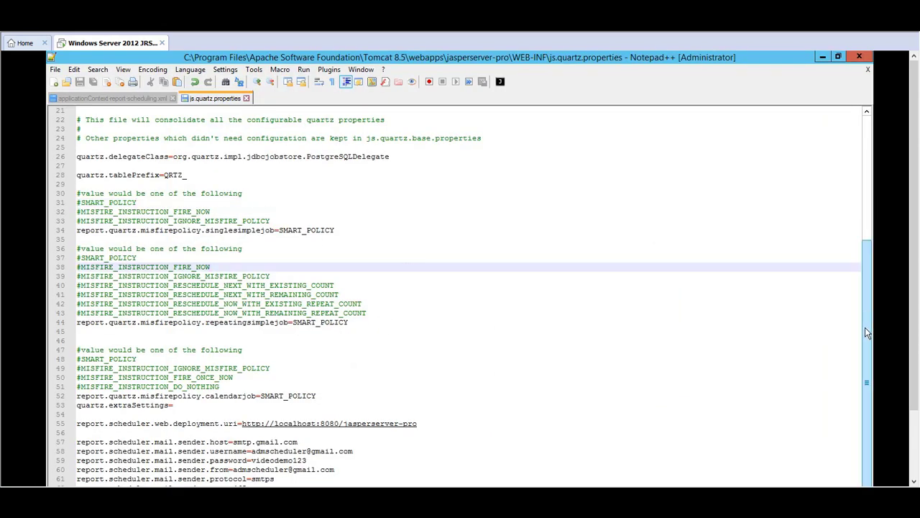
{"action": "scroll", "coordinate": [907, 361], "scroll_direction": "down", "scroll_amount": 3}
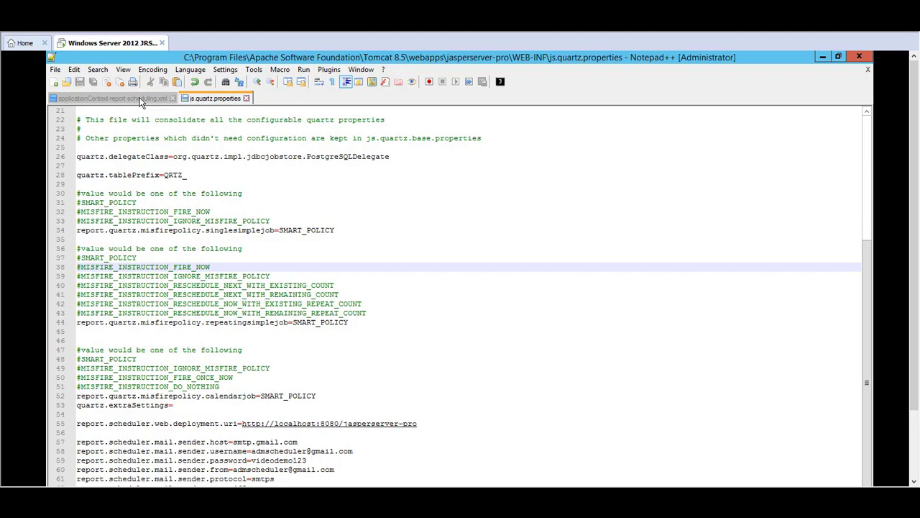
Switch to applicationContext-report-scheduling.xml and move up to the reportSchedulerMailSender bean's mail properties
{"action": "left_click", "coordinate": [115, 99]}
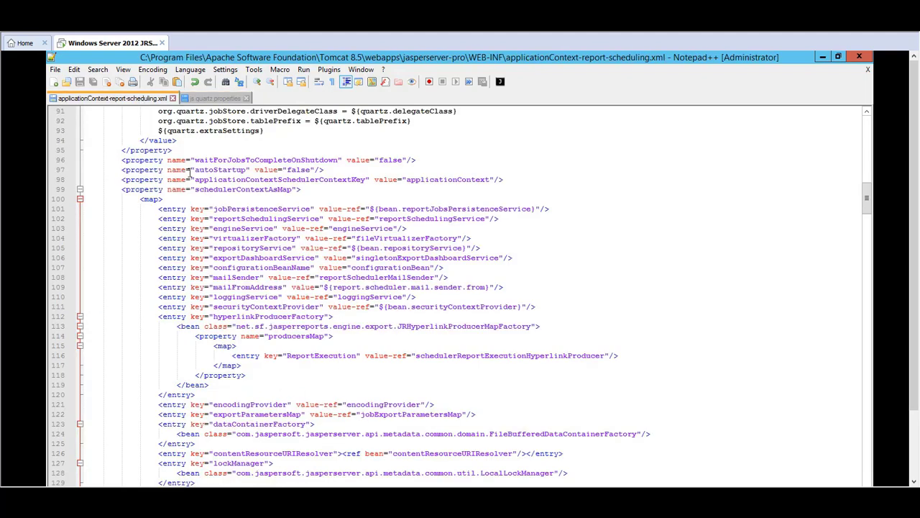
{"action": "triple_click", "coordinate": [315, 219]}
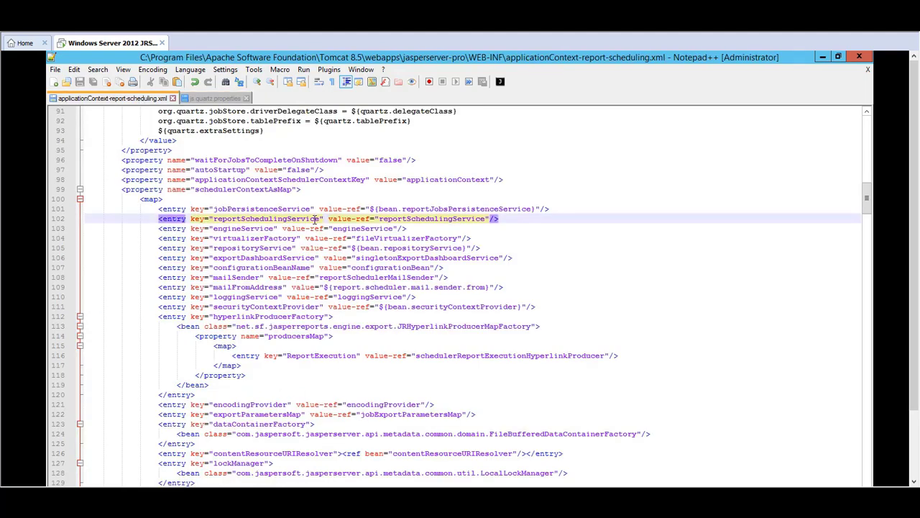
{"action": "key", "text": "Up"}
{"action": "key", "text": "Up"}
{"action": "key", "text": "Up"}
{"action": "key", "text": "Up"}
{"action": "key", "text": "Up"}
{"action": "key", "text": "Up"}
{"action": "key", "text": "Up"}
{"action": "key", "text": "Up"}
{"action": "key", "text": "Up"}
{"action": "key", "text": "Up"}
{"action": "key", "text": "Up"}
{"action": "key", "text": "Up"}
{"action": "key", "text": "Up"}
{"action": "key", "text": "Up"}
{"action": "key", "text": "Up"}
{"action": "key", "text": "Up"}
{"action": "key", "text": "Up"}
{"action": "key", "text": "Up"}
{"action": "key", "text": "Up"}
{"action": "key", "text": "Up"}
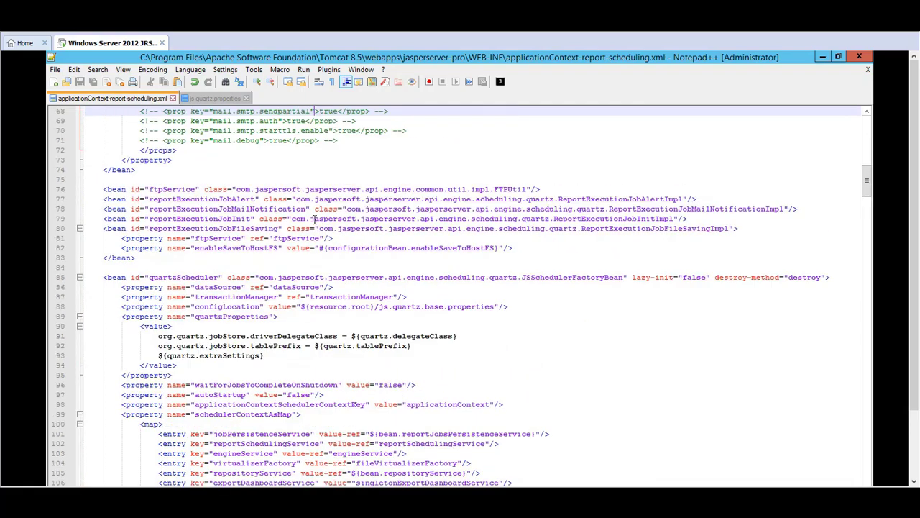
{"action": "key", "text": "Up"}
{"action": "key", "text": "Up"}
{"action": "key", "text": "Up"}
{"action": "key", "text": "Up"}
{"action": "key", "text": "Up"}
{"action": "key", "text": "Up"}
{"action": "key", "text": "Up"}
{"action": "key", "text": "Up"}
{"action": "key", "text": "Up"}
{"action": "key", "text": "Up"}
{"action": "key", "text": "Up"}
{"action": "key", "text": "Up"}
{"action": "key", "text": "Up"}
{"action": "key", "text": "Up"}
{"action": "key", "text": "Up"}
{"action": "key", "text": "Up"}
{"action": "key", "text": "Up"}
{"action": "key", "text": "Up"}
{"action": "key", "text": "Up"}
{"action": "key", "text": "Up"}
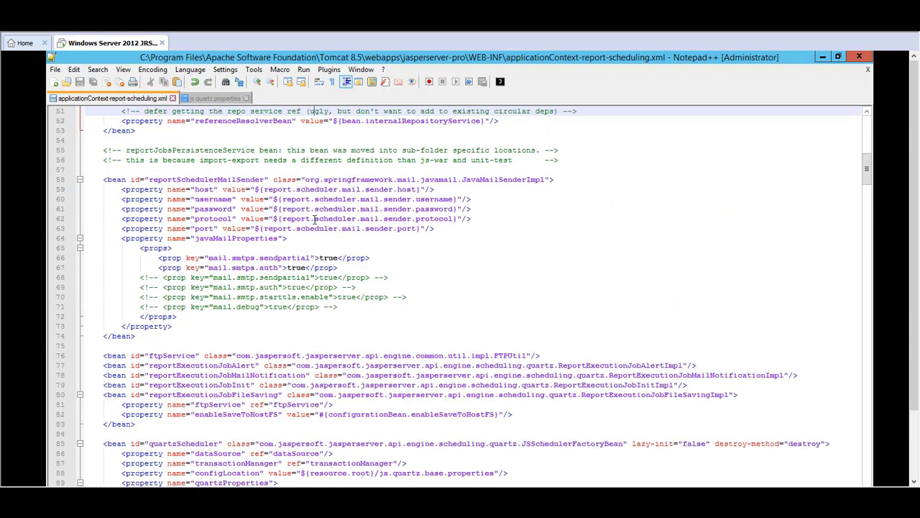
{"action": "key", "text": "Up"}
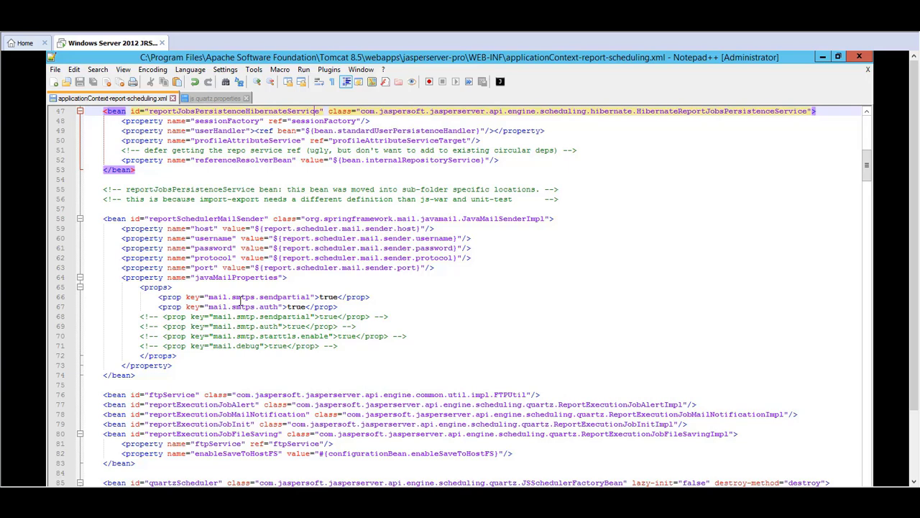
Remove the comment markers around the mail.debug property on line 71
{"action": "double_click", "coordinate": [328, 297]}
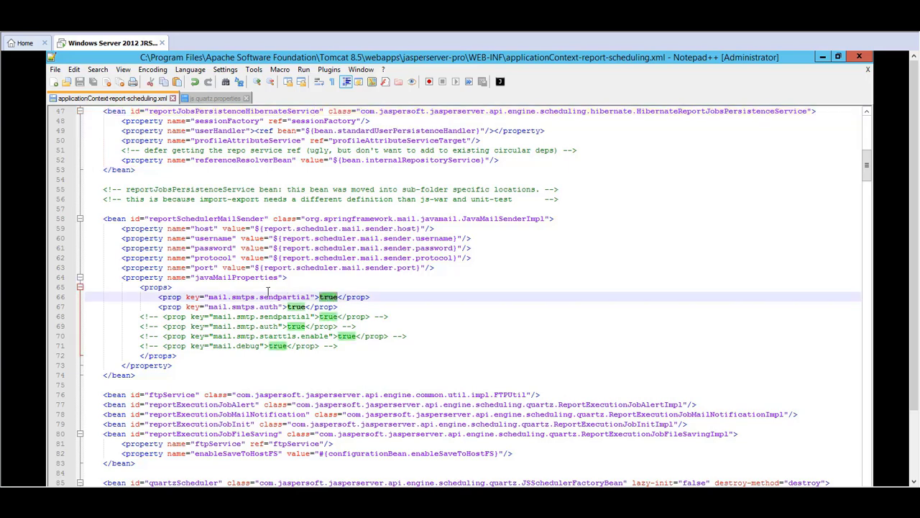
{"action": "triple_click", "coordinate": [251, 307]}
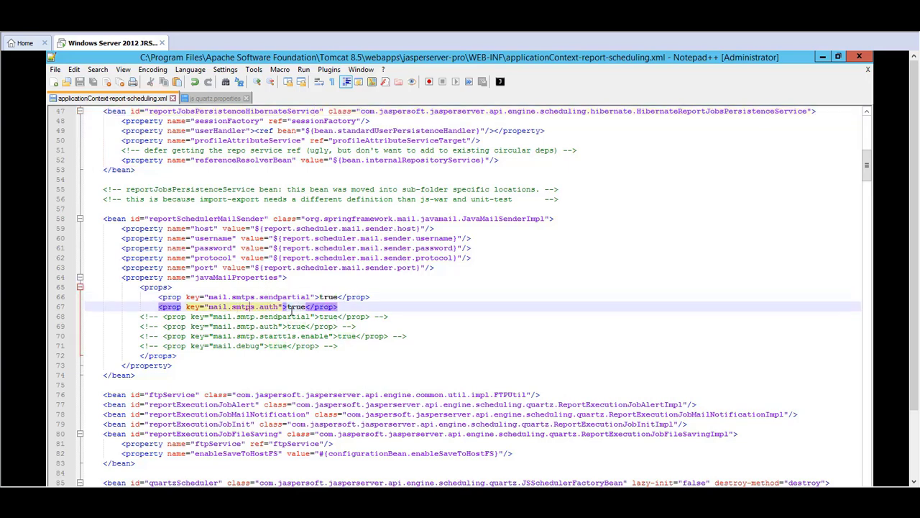
{"action": "left_click", "coordinate": [260, 346]}
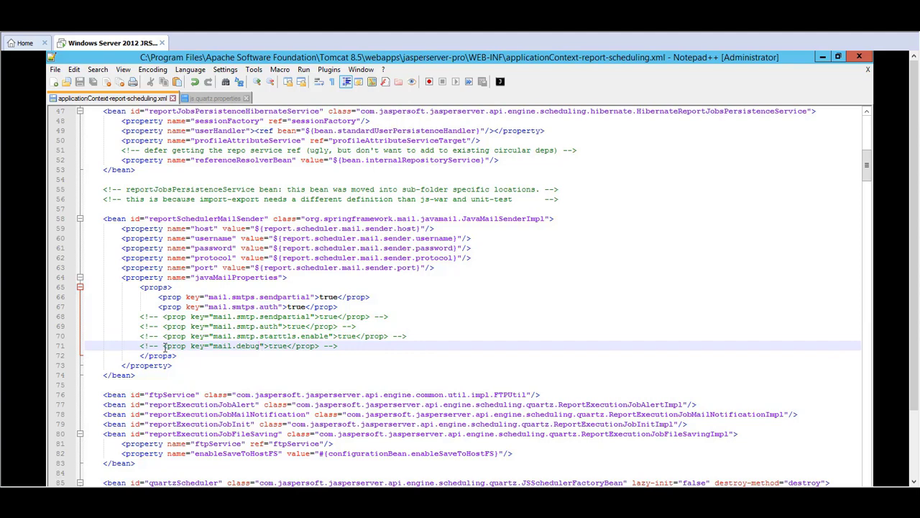
{"action": "left_click", "coordinate": [163, 346]}
{"action": "key", "text": "BackSpace"}
{"action": "key", "text": "BackSpace"}
{"action": "key", "text": "BackSpace"}
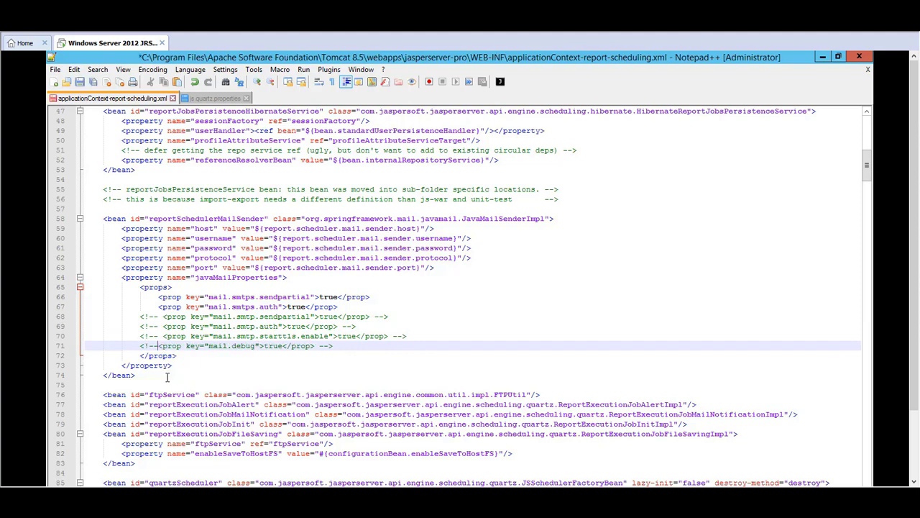
{"action": "key", "text": "BackSpace"}
{"action": "key", "text": "BackSpace"}
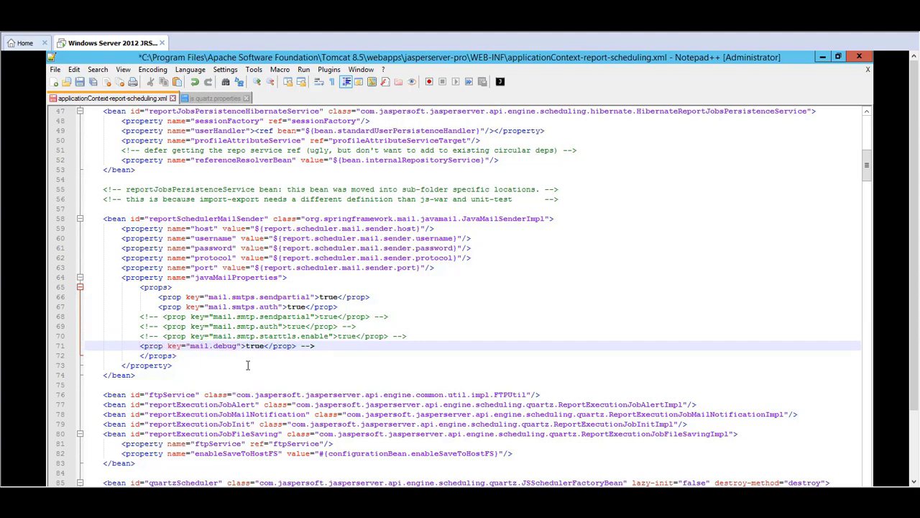
{"action": "left_click", "coordinate": [323, 346]}
{"action": "key", "text": "BackSpace"}
{"action": "key", "text": "BackSpace"}
{"action": "key", "text": "BackSpace"}
{"action": "left_click", "coordinate": [633, 326]}
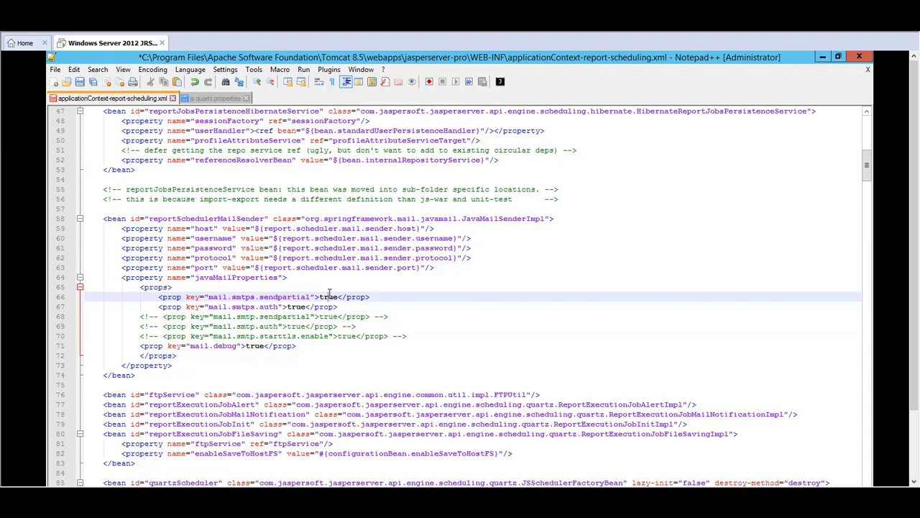
Save the edited applicationContext-report-scheduling.xml file
{"action": "left_click", "coordinate": [316, 308]}
{"action": "left_click", "coordinate": [250, 364]}
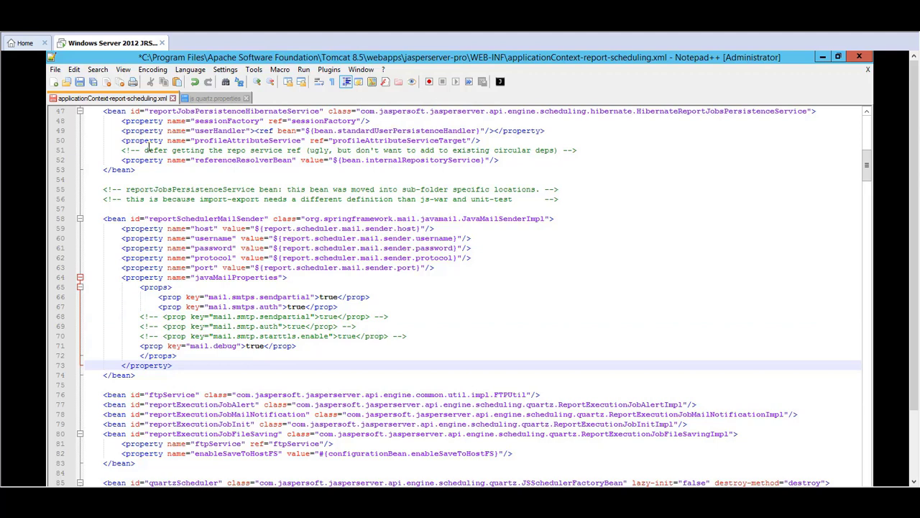
{"action": "left_click", "coordinate": [80, 85]}
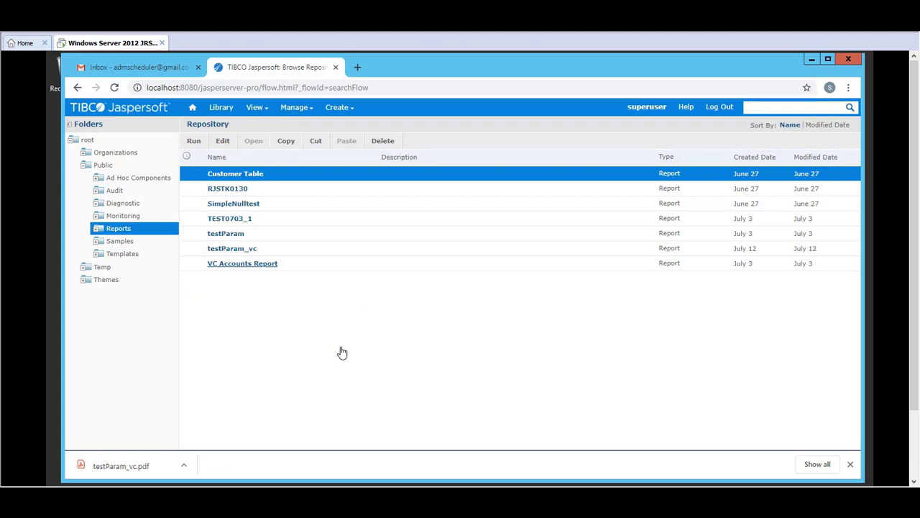
Choose Schedule... for the Customer Table report in the Reports repository
{"action": "right_click", "coordinate": [230, 176]}
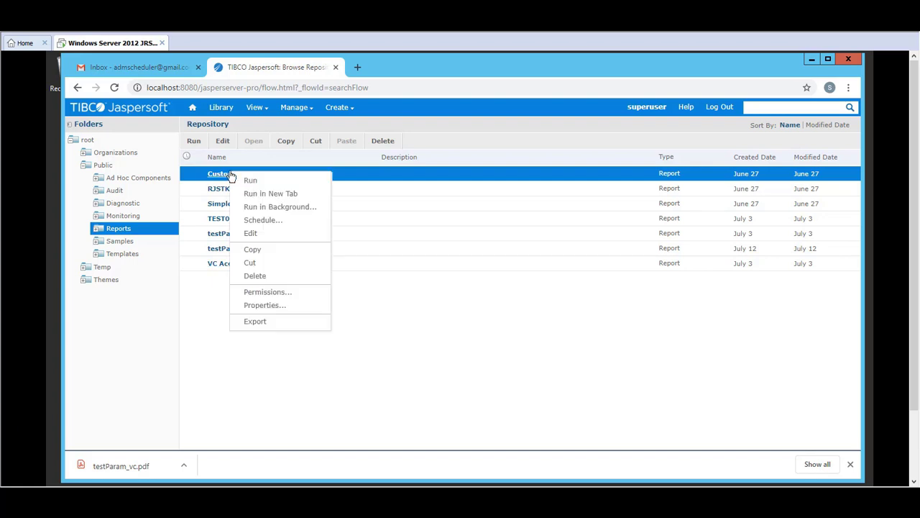
{"action": "left_click", "coordinate": [261, 220]}
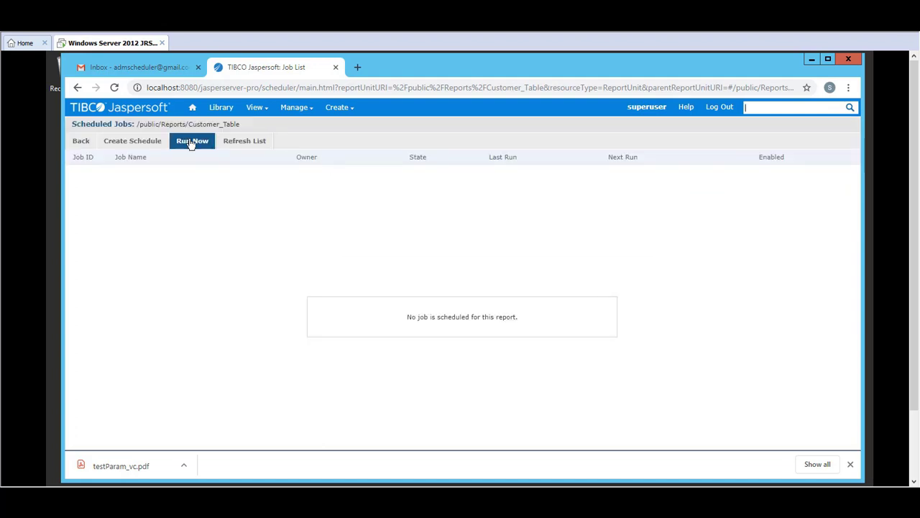
Choose Run Now and enter the scheduler's Gmail address as both report and notification recipient
{"action": "left_click", "coordinate": [192, 142]}
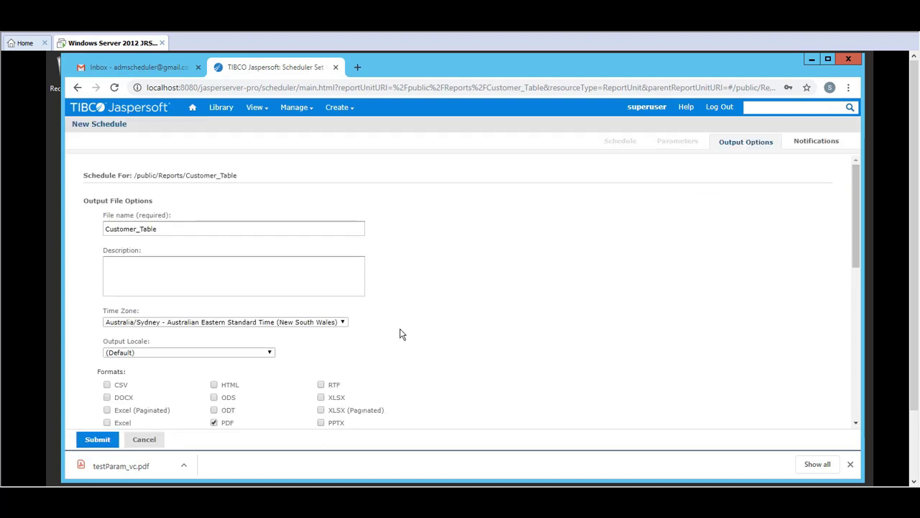
{"action": "left_click", "coordinate": [812, 143]}
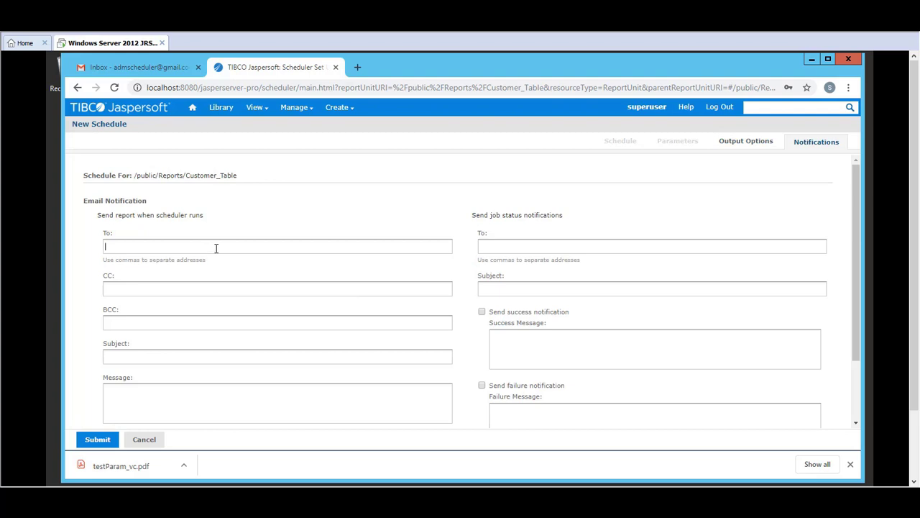
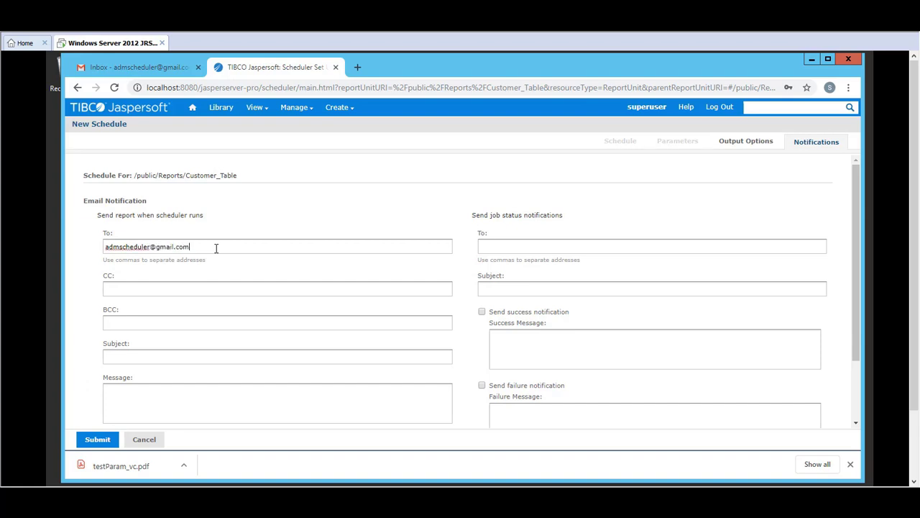
{"action": "key", "text": "ctrl+a"}
{"action": "key", "text": "ctrl+c"}
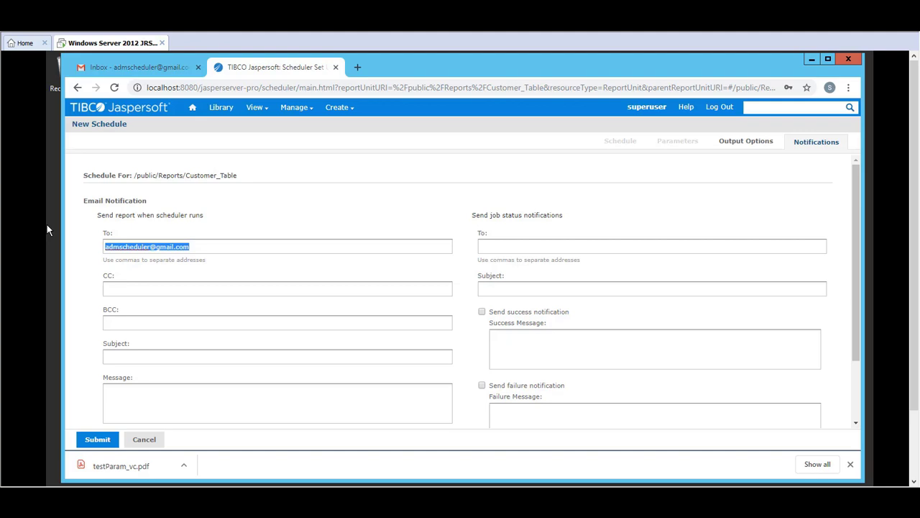
{"action": "left_click", "coordinate": [511, 247]}
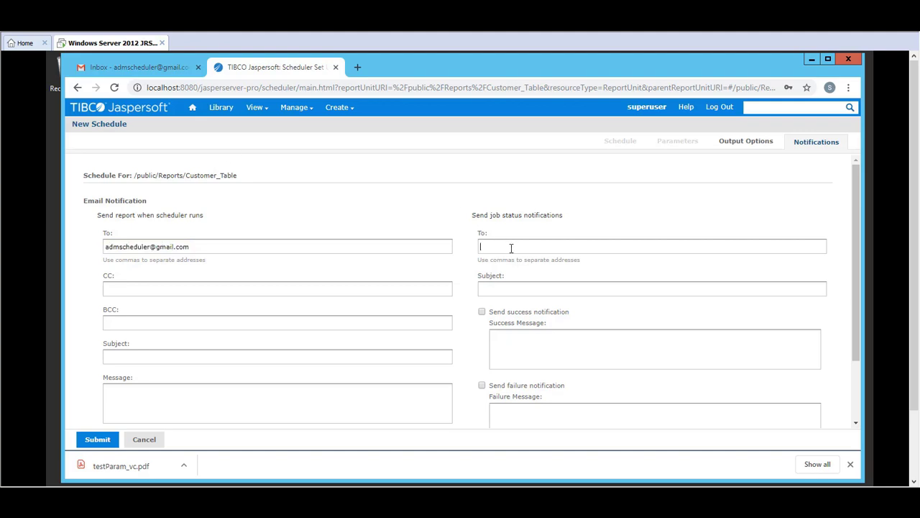
{"action": "key", "text": "ctrl+v"}
Enable success and failure notices, set subjects 'testuing' and 'testing', and save as Immediate Execution
{"action": "left_click", "coordinate": [481, 312]}
{"action": "left_click", "coordinate": [482, 386]}
{"action": "left_click", "coordinate": [181, 360]}
{"action": "type", "text": "testuing"}
{"action": "left_click", "coordinate": [533, 291]}
{"action": "type", "text": "testing"}
{"action": "left_click", "coordinate": [98, 440]}
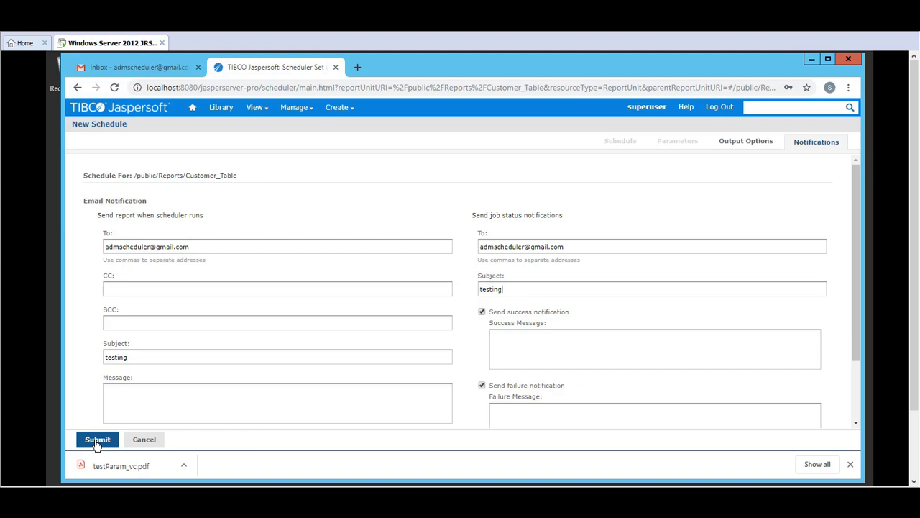
{"action": "left_click", "coordinate": [363, 346]}
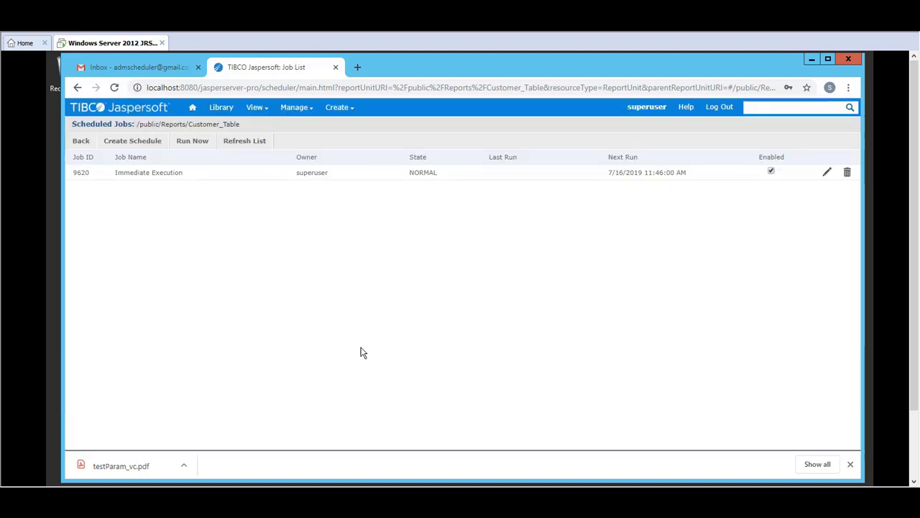
Close the Chrome downloads bar and scroll down the Customer_Table job list
{"action": "left_click", "coordinate": [850, 464]}
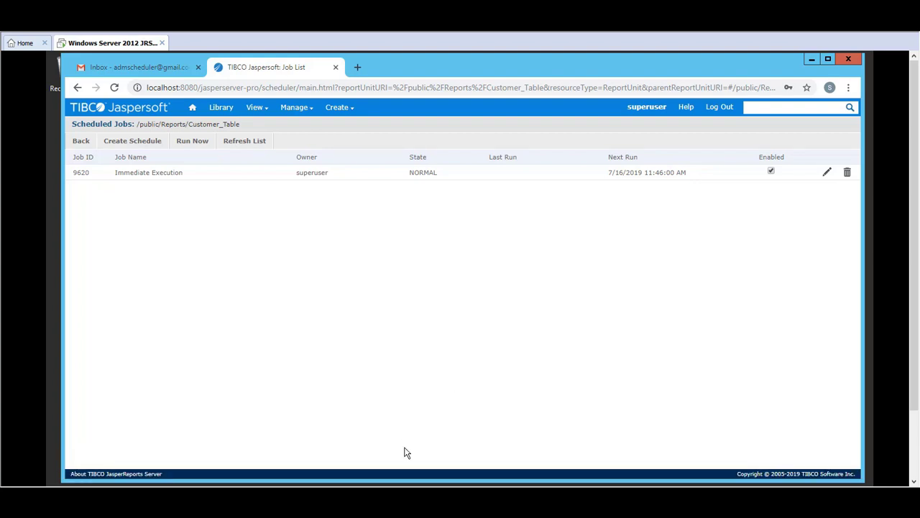
{"action": "scroll", "coordinate": [860, 453], "scroll_direction": "down", "scroll_amount": 2}
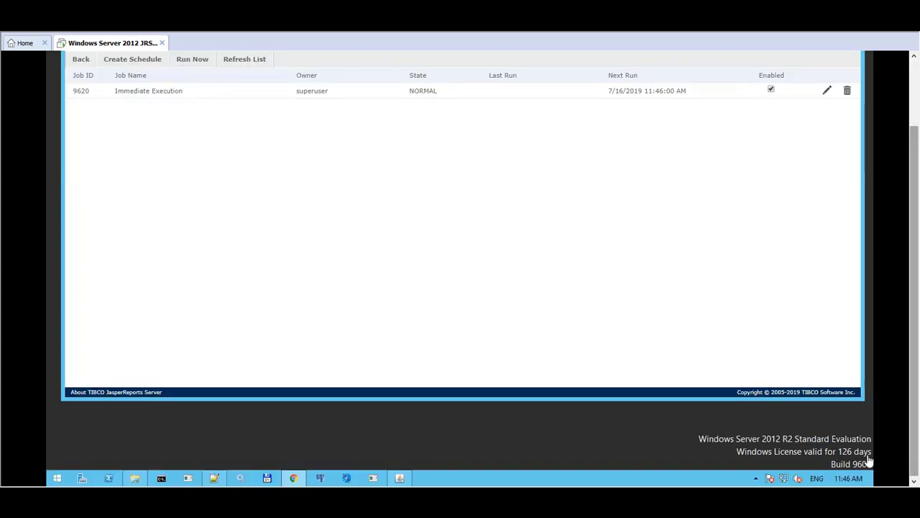
Bring up the Tomcat console and scroll its log to the Gmail SMTP authentication error
{"action": "left_click", "coordinate": [400, 479]}
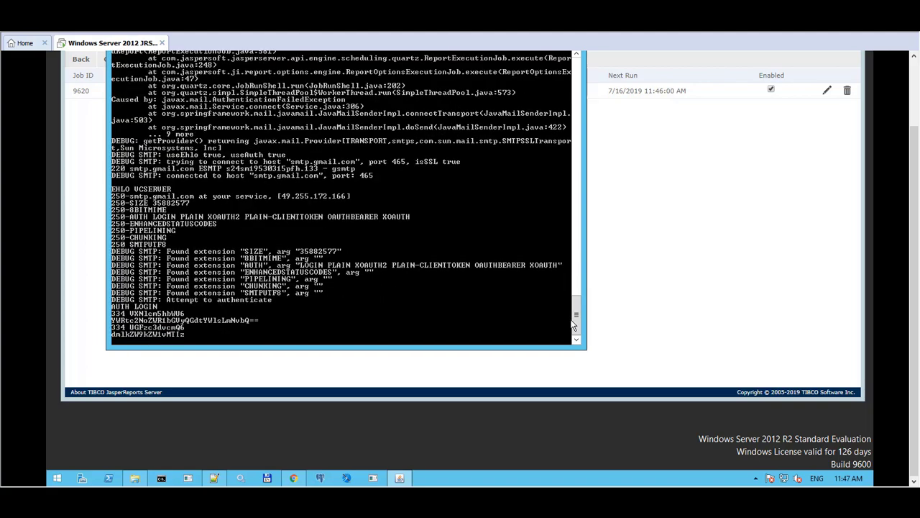
{"action": "left_click_drag", "start_coordinate": [578, 321], "coordinate": [581, 301]}
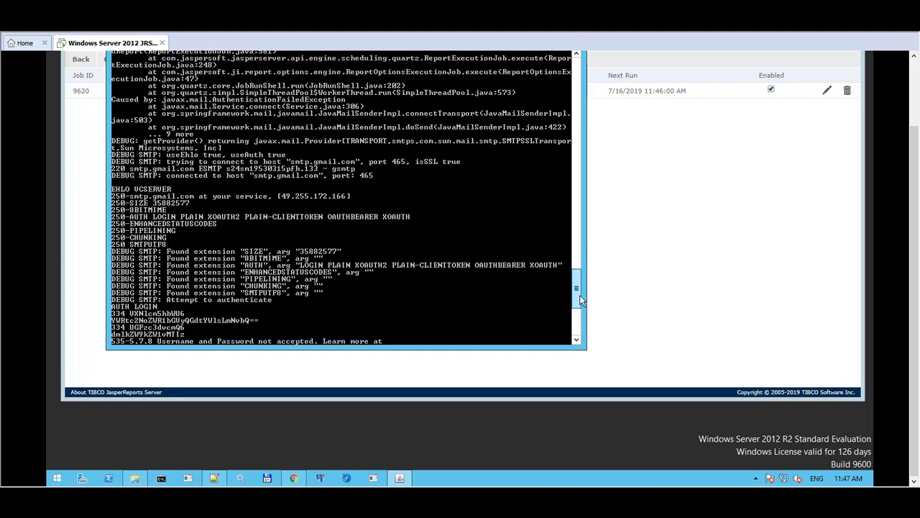
{"action": "scroll", "coordinate": [262, 254], "scroll_direction": "down", "scroll_amount": 2}
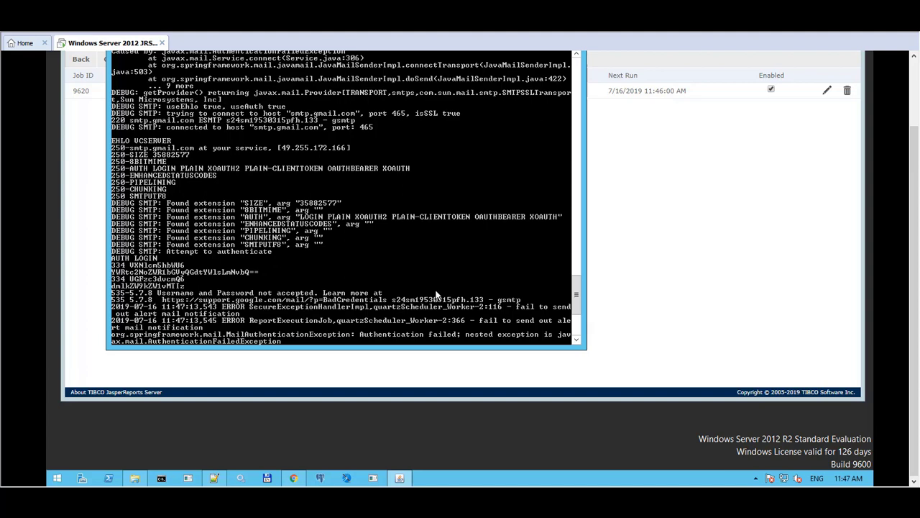
{"action": "right_click", "coordinate": [576, 301]}
{"action": "left_click_drag", "start_coordinate": [576, 301], "coordinate": [575, 314]}
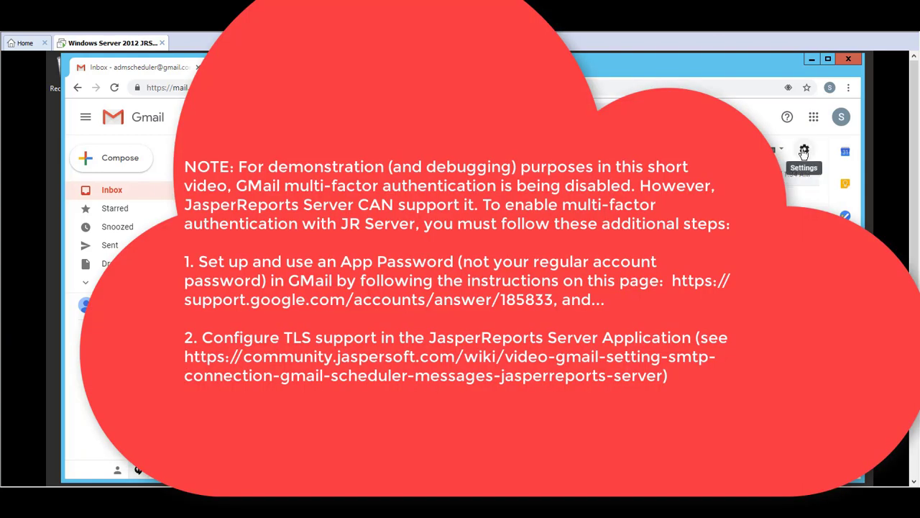
Go to Gmail Settings, Accounts and Import, and open Other Google Account settings
{"action": "left_click", "coordinate": [804, 150]}
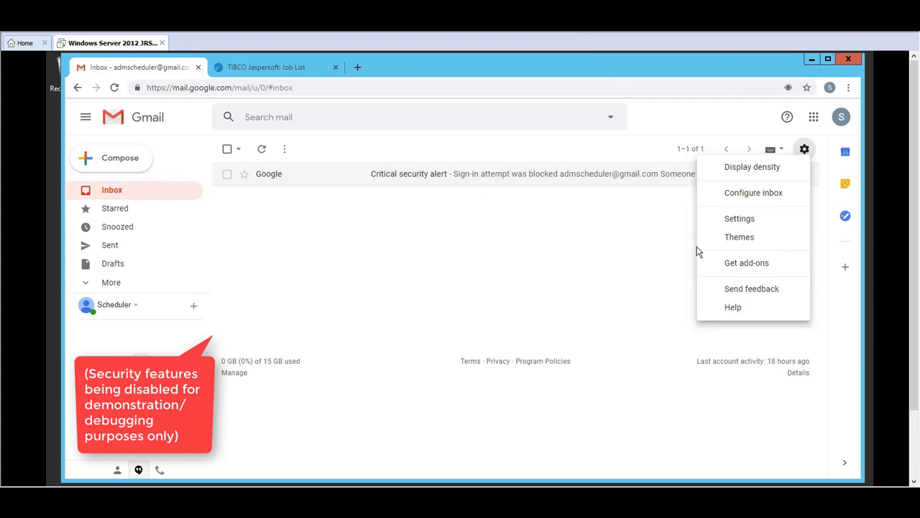
{"action": "left_click", "coordinate": [737, 219]}
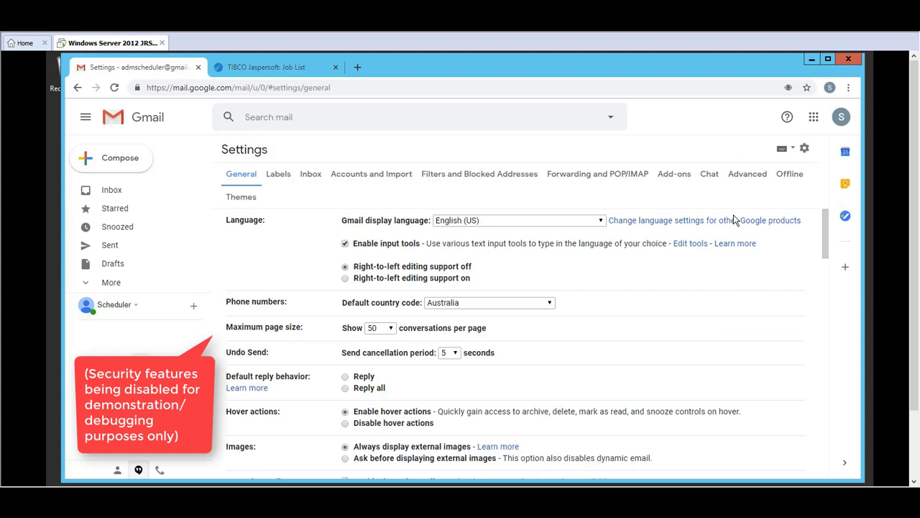
{"action": "left_click", "coordinate": [367, 174]}
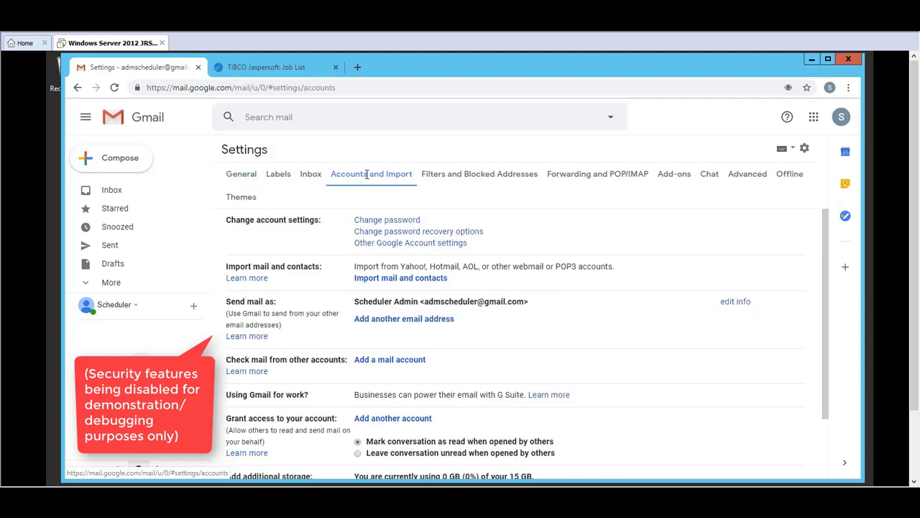
{"action": "left_click", "coordinate": [394, 245]}
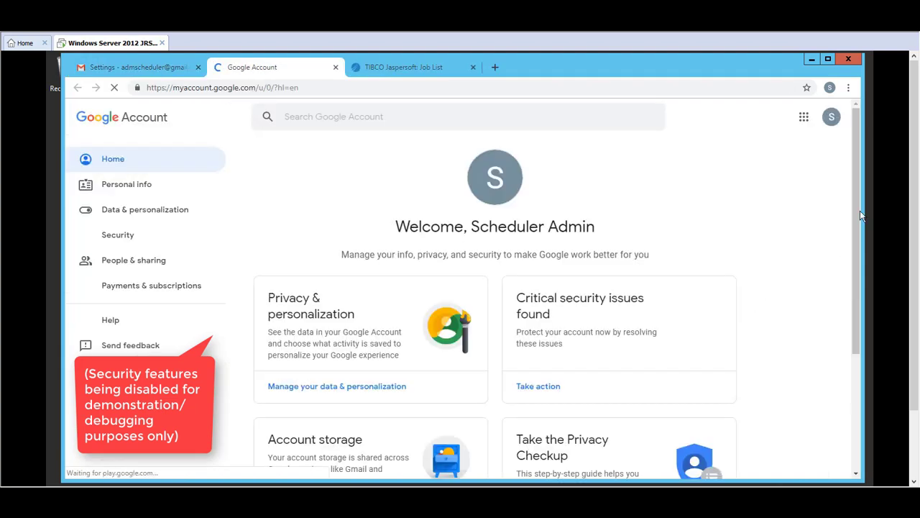
Turn on Less secure app access under Security, then go back to the Jaspersoft tab
{"action": "scroll", "coordinate": [859, 210], "scroll_direction": "down", "scroll_amount": 2}
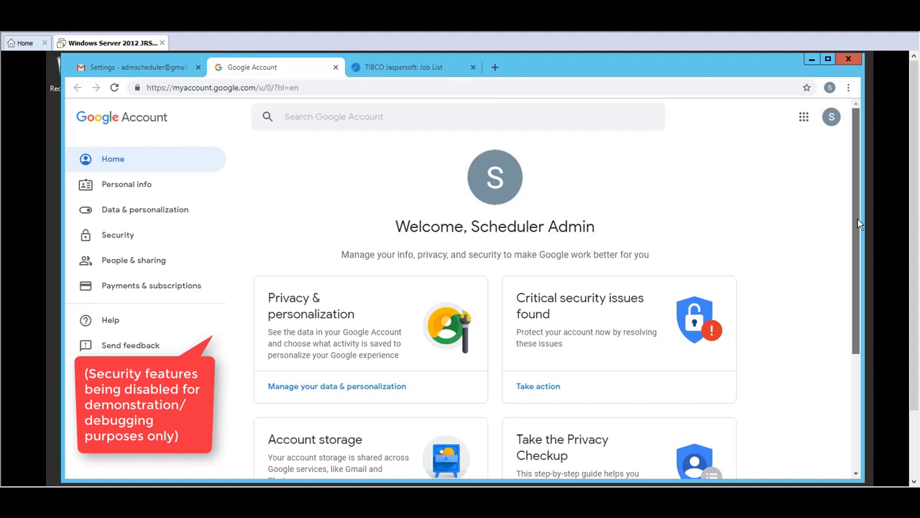
{"action": "scroll", "coordinate": [848, 276], "scroll_direction": "down", "scroll_amount": 1}
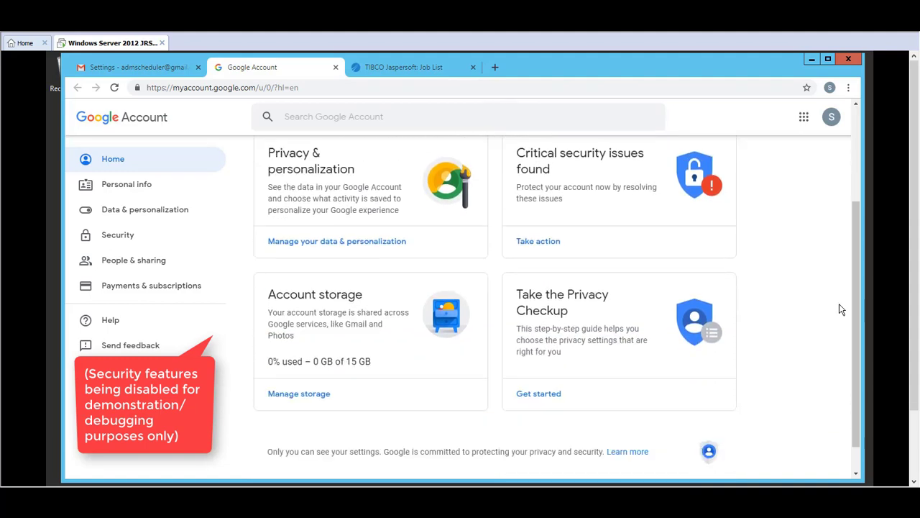
{"action": "left_click", "coordinate": [112, 237]}
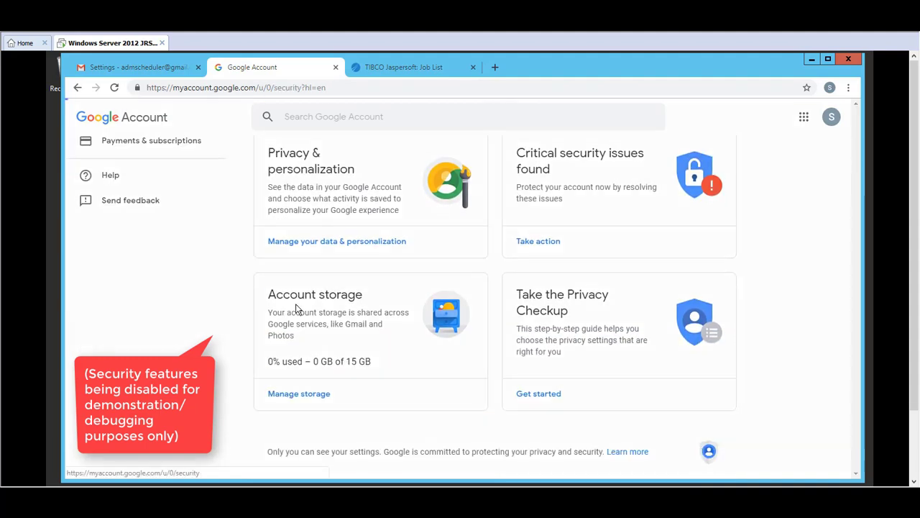
{"action": "left_click_drag", "start_coordinate": [851, 186], "coordinate": [846, 247]}
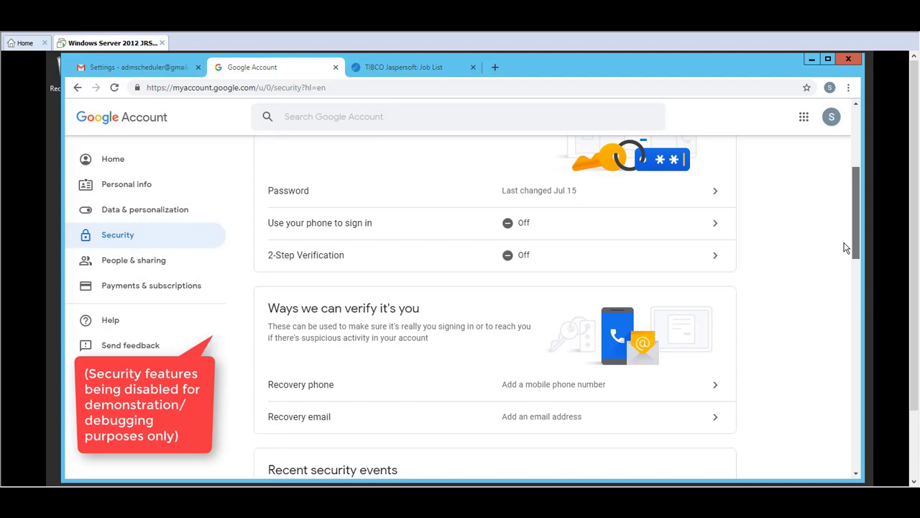
{"action": "left_click_drag", "start_coordinate": [846, 247], "coordinate": [834, 326]}
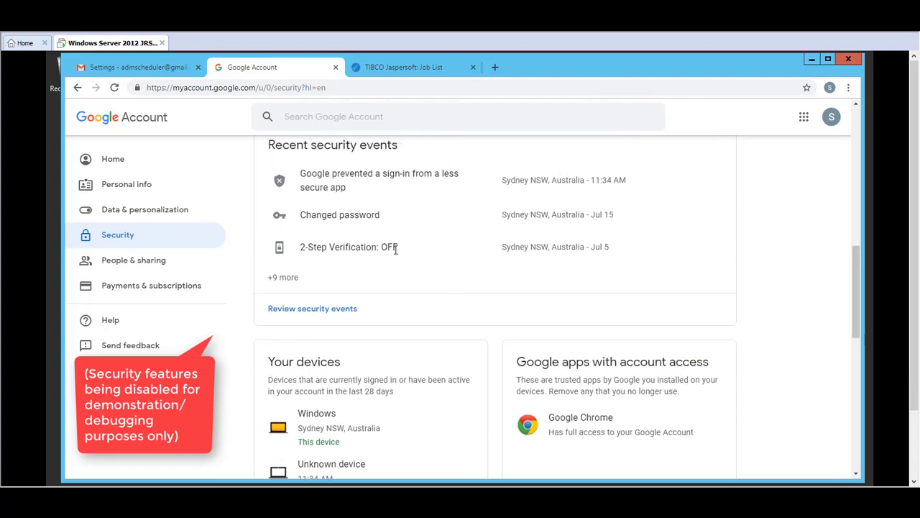
{"action": "left_click_drag", "start_coordinate": [853, 296], "coordinate": [791, 390]}
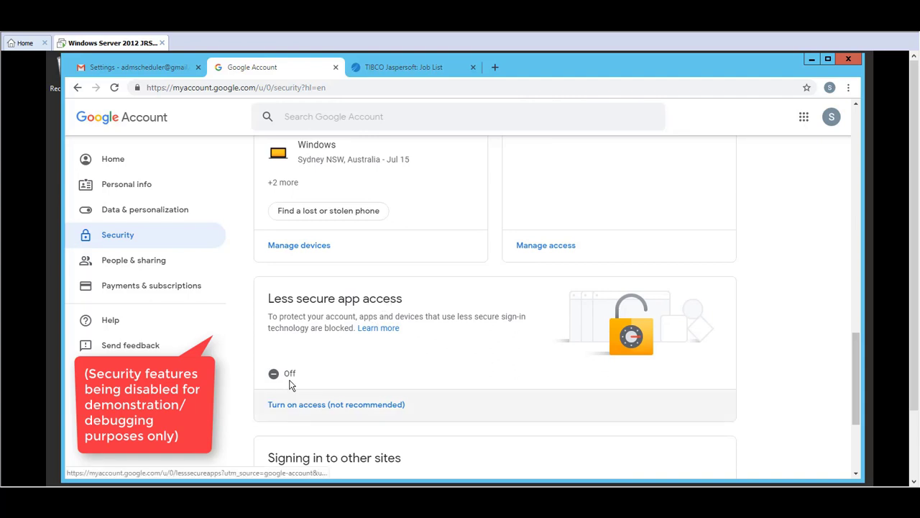
{"action": "left_click", "coordinate": [292, 405]}
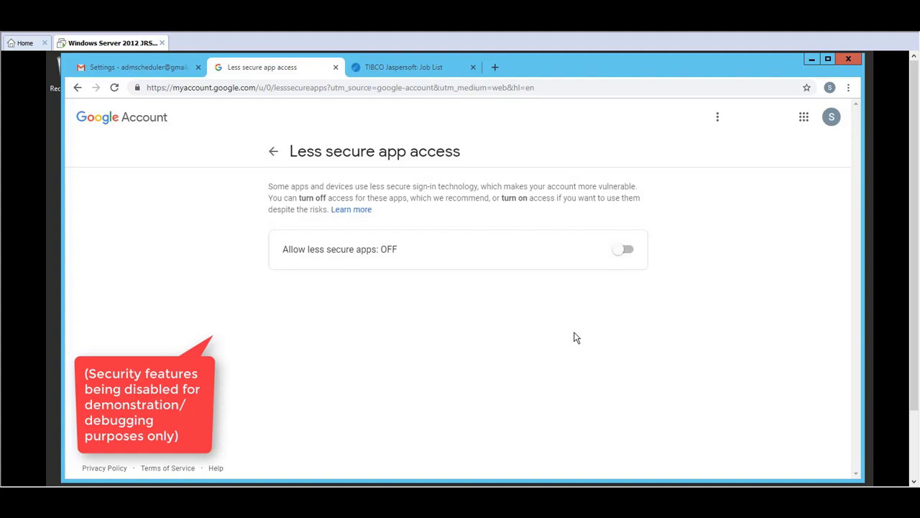
{"action": "left_click", "coordinate": [626, 251]}
{"action": "left_click", "coordinate": [379, 69]}
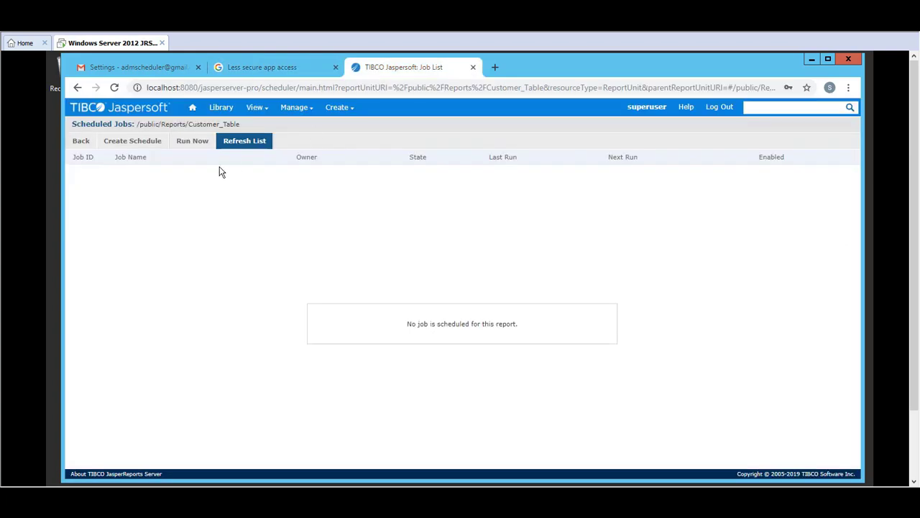
Create a new Customer_Table schedule emailing the report with subject test2, saved as Immediate Execution
{"action": "left_click", "coordinate": [132, 141]}
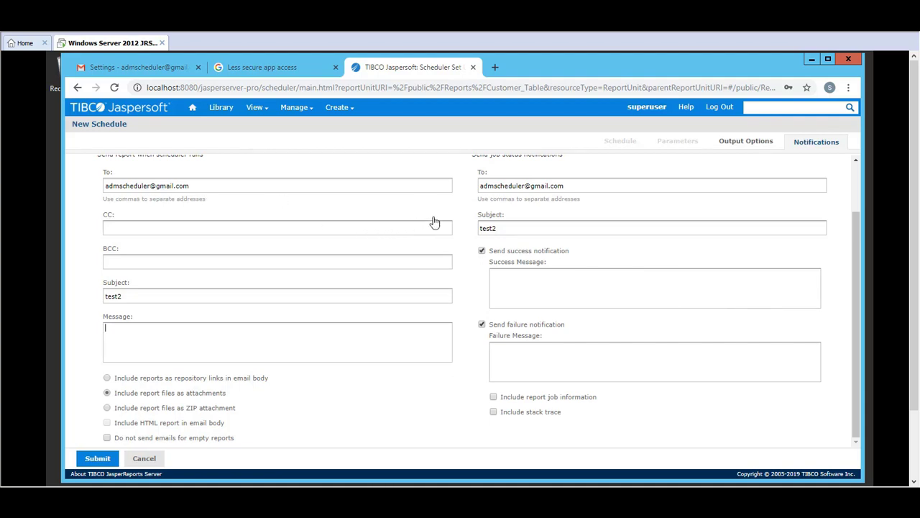
{"action": "left_click", "coordinate": [99, 458]}
{"action": "left_click", "coordinate": [363, 356]}
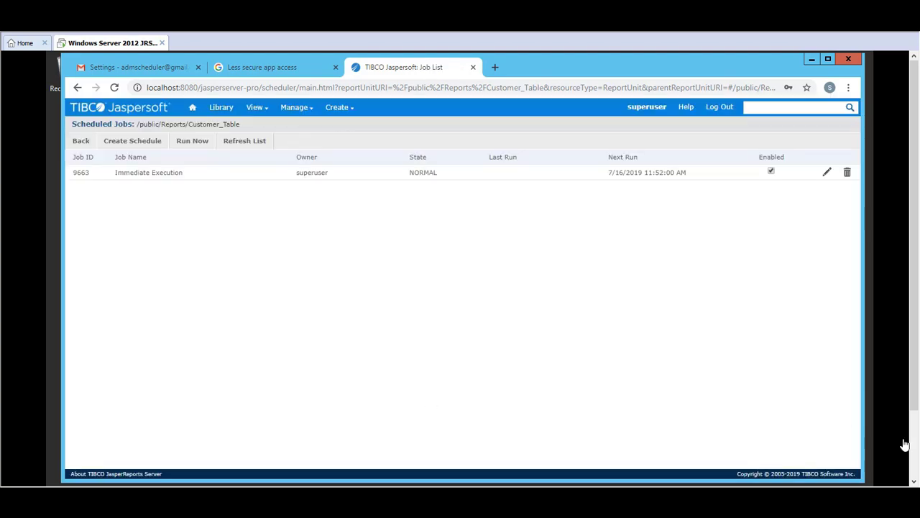
{"action": "left_click", "coordinate": [914, 475]}
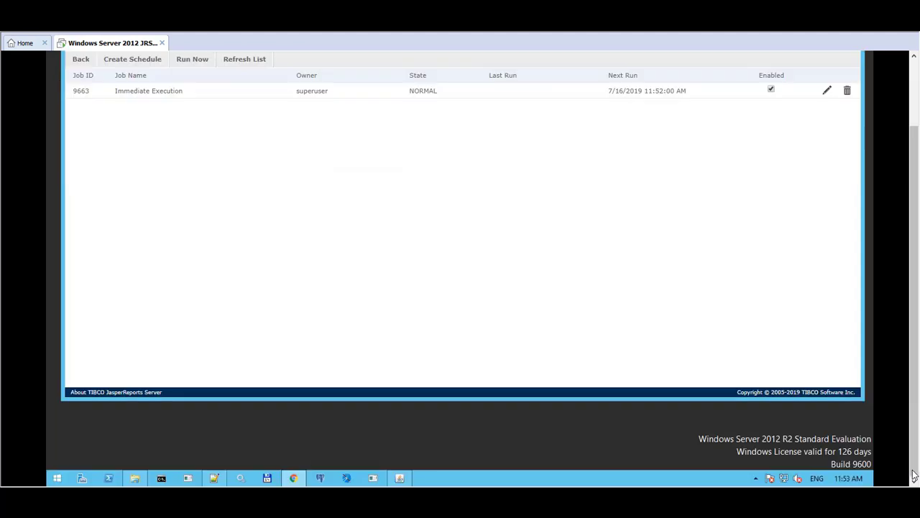
Check the Tomcat server log for Gmail's 235 authentication accepted and 250 OK sent lines
{"action": "left_click", "coordinate": [404, 483]}
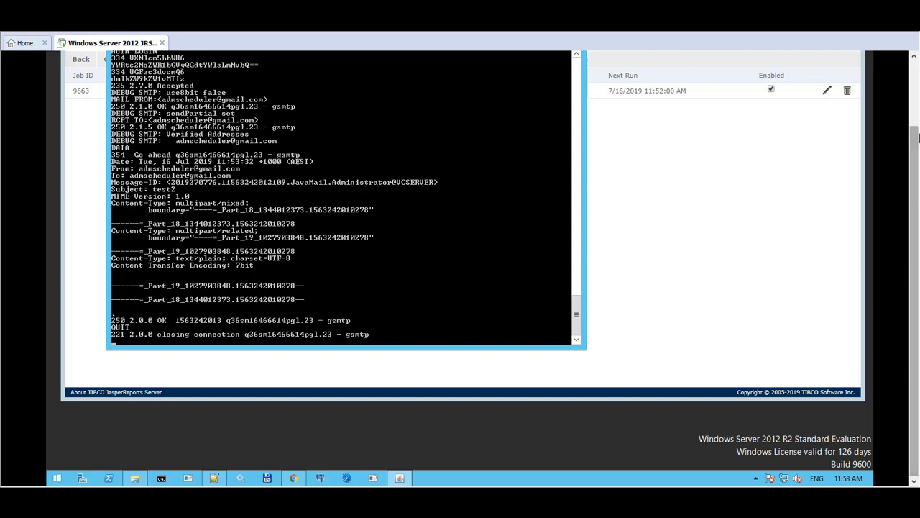
{"action": "scroll", "coordinate": [917, 138], "scroll_direction": "up", "scroll_amount": 2}
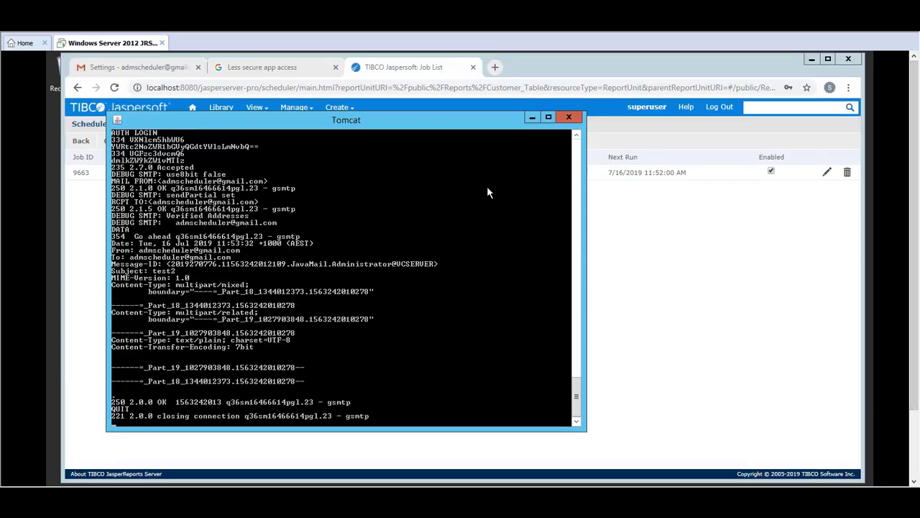
Return to Gmail and view the inbox's two test2 emails, one with the Customer_Table PDF
{"action": "left_click", "coordinate": [159, 68]}
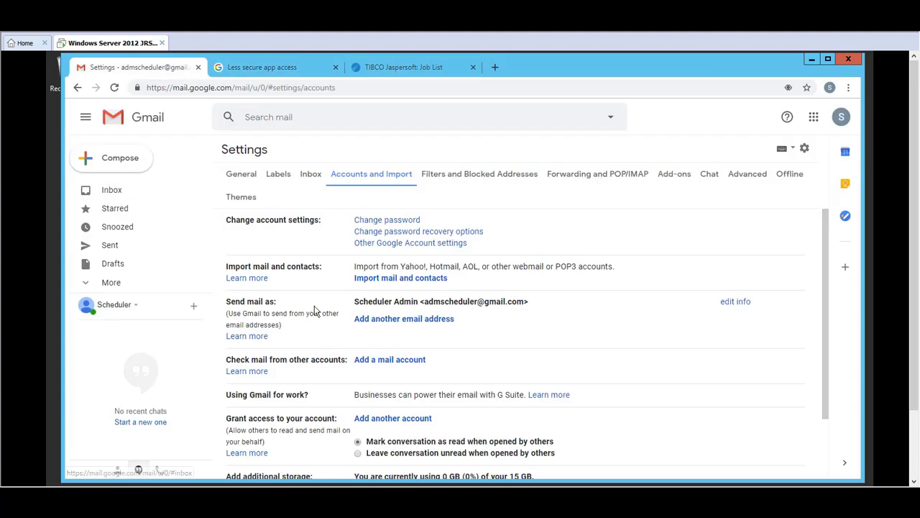
{"action": "left_click", "coordinate": [117, 191]}
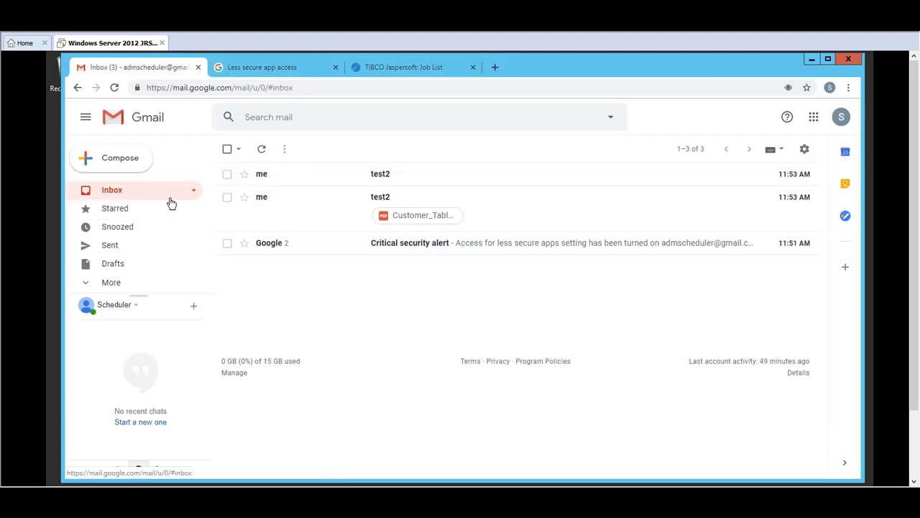